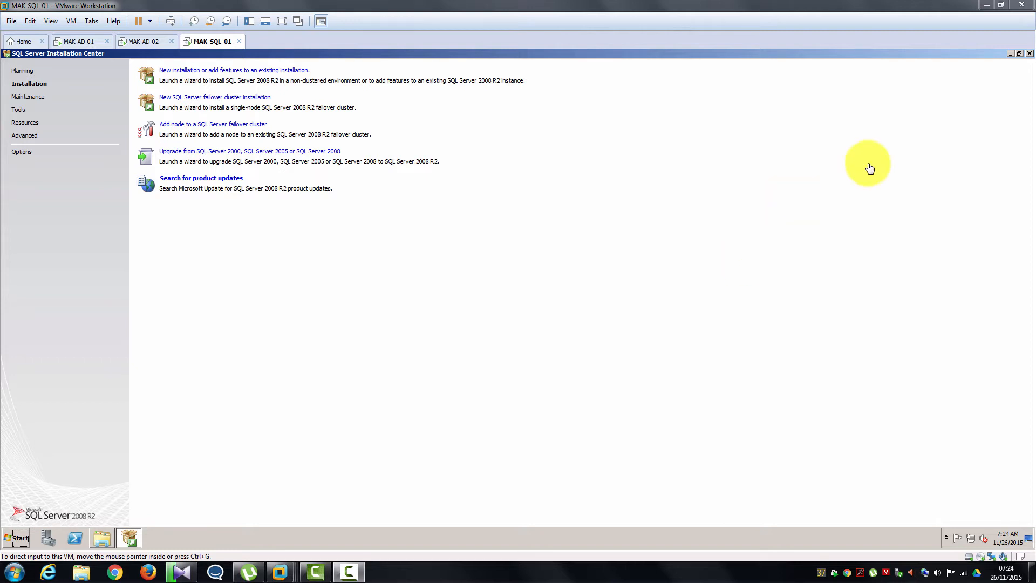
# - Run the System Configuration Checker from Tools and review its 15 passed rules
pyautogui.click(24, 106)
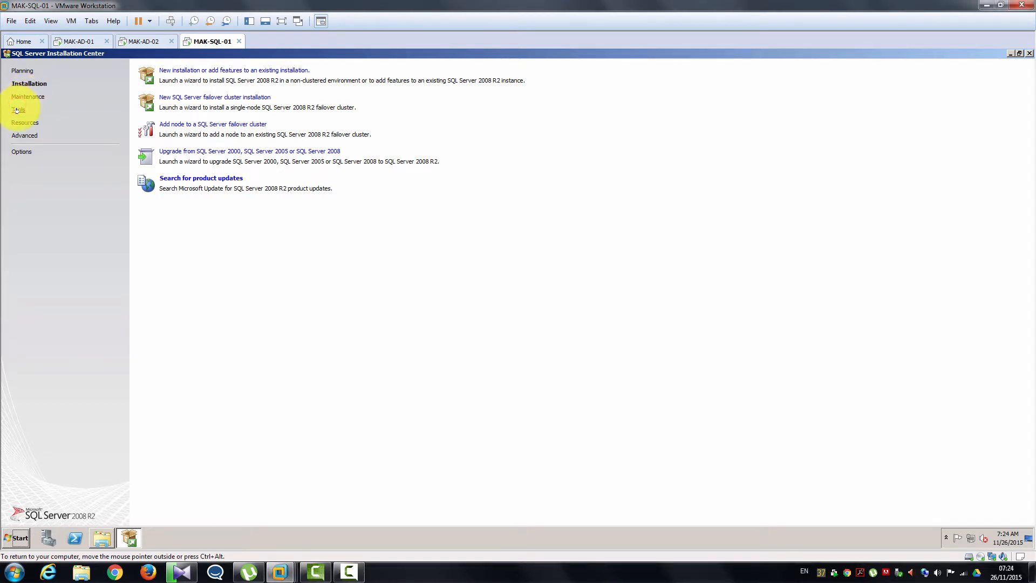
pyautogui.click(17, 110)
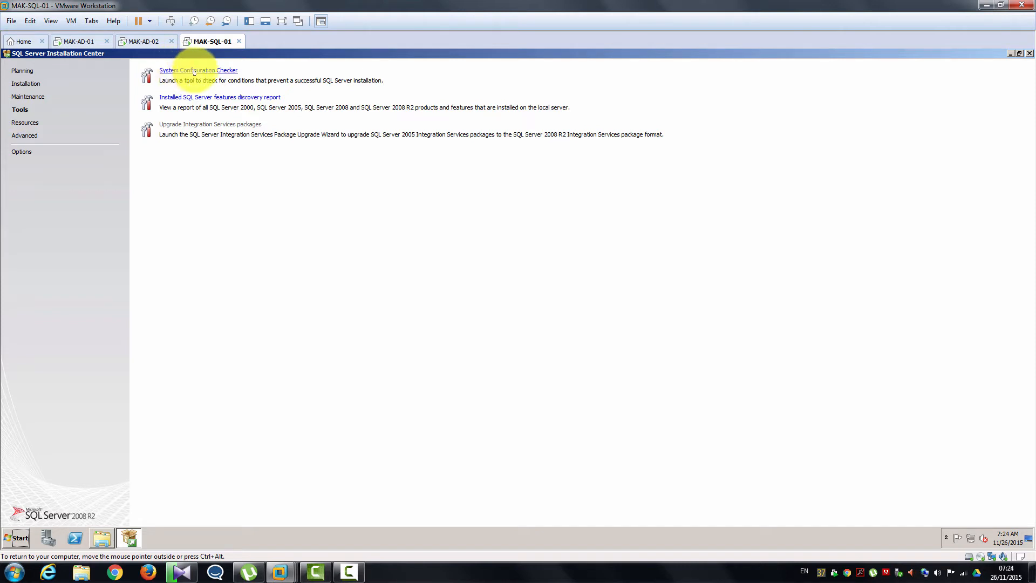
pyautogui.click(195, 72)
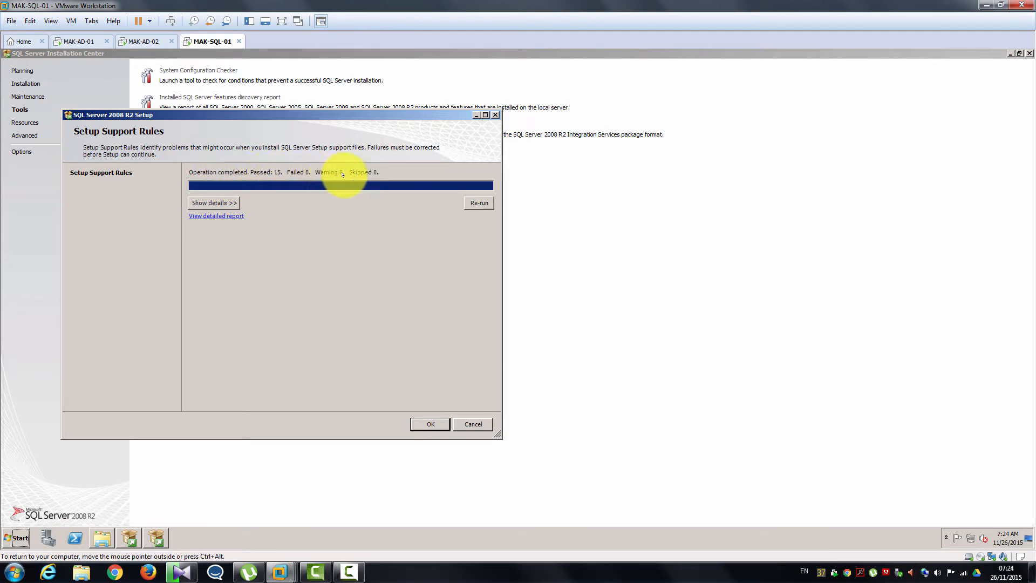
pyautogui.click(214, 203)
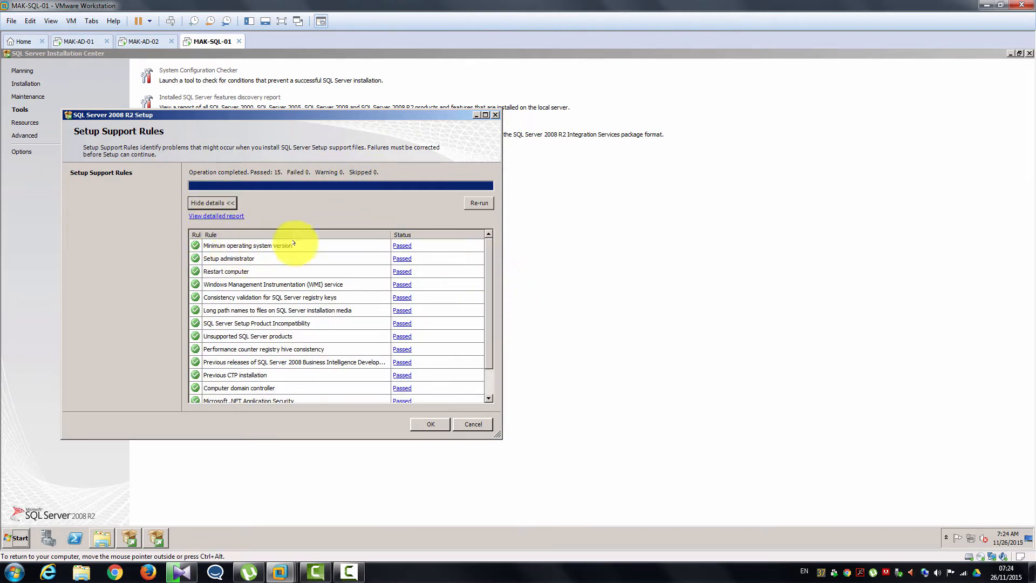
pyautogui.click(421, 423)
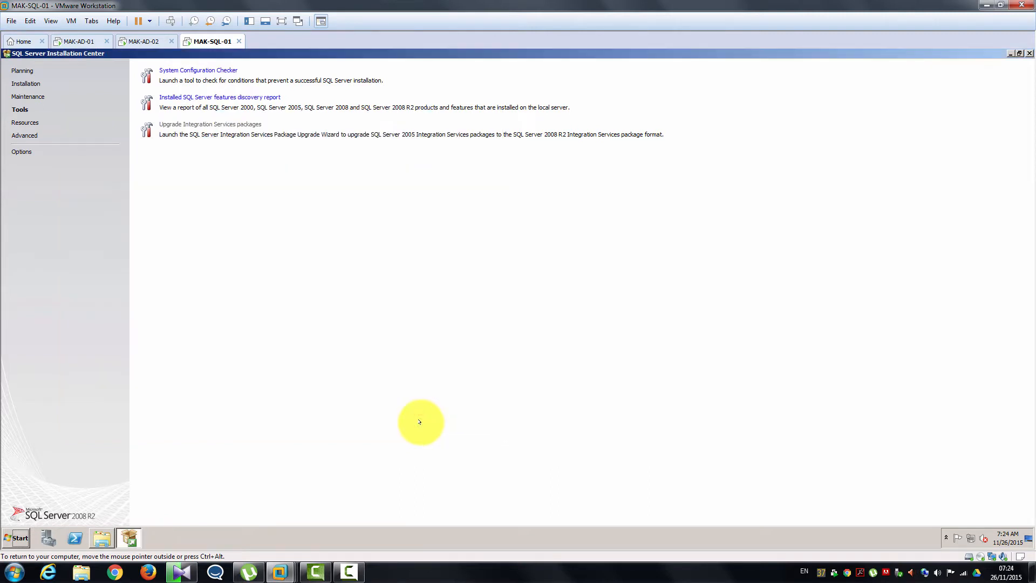
# - Launch a new SQL Server installation and review the seven passed Setup Support Rules
pyautogui.click(36, 85)
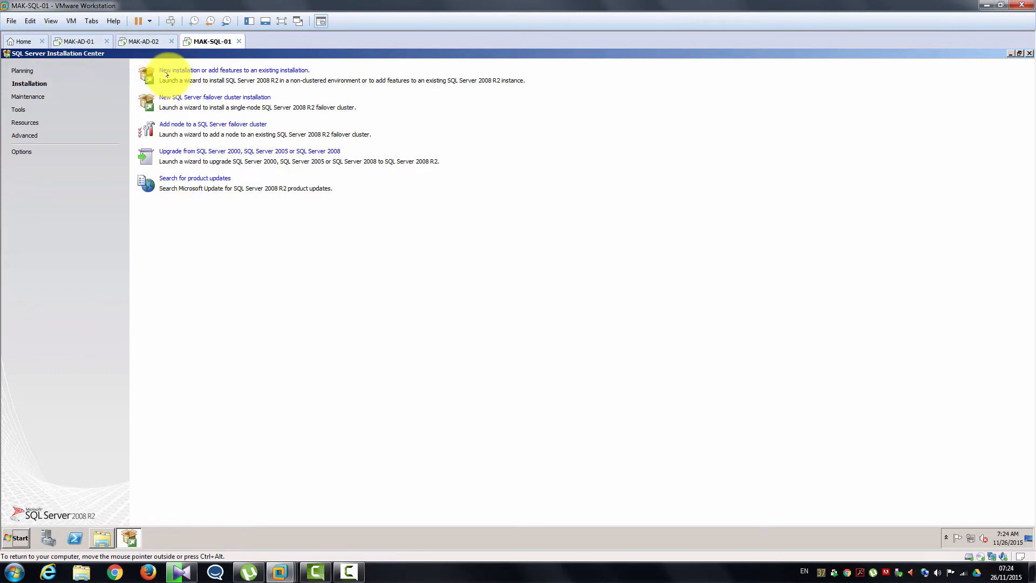
pyautogui.click(204, 72)
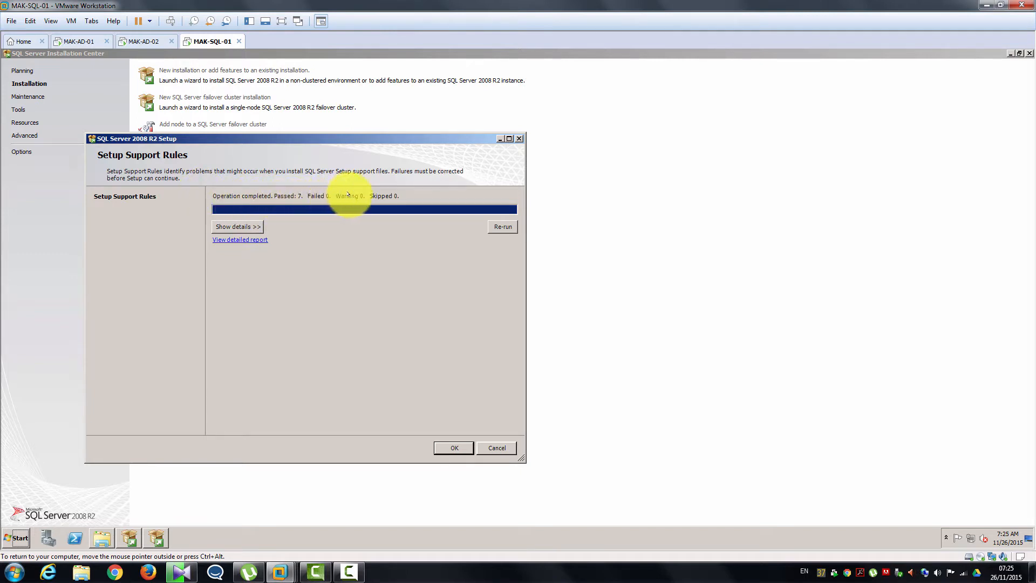
pyautogui.click(251, 227)
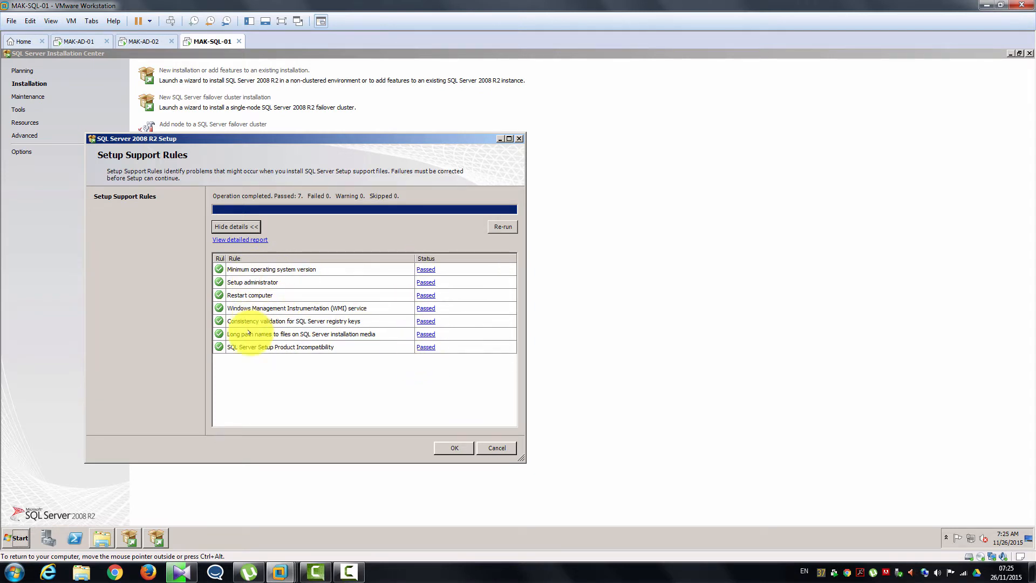
pyautogui.click(456, 448)
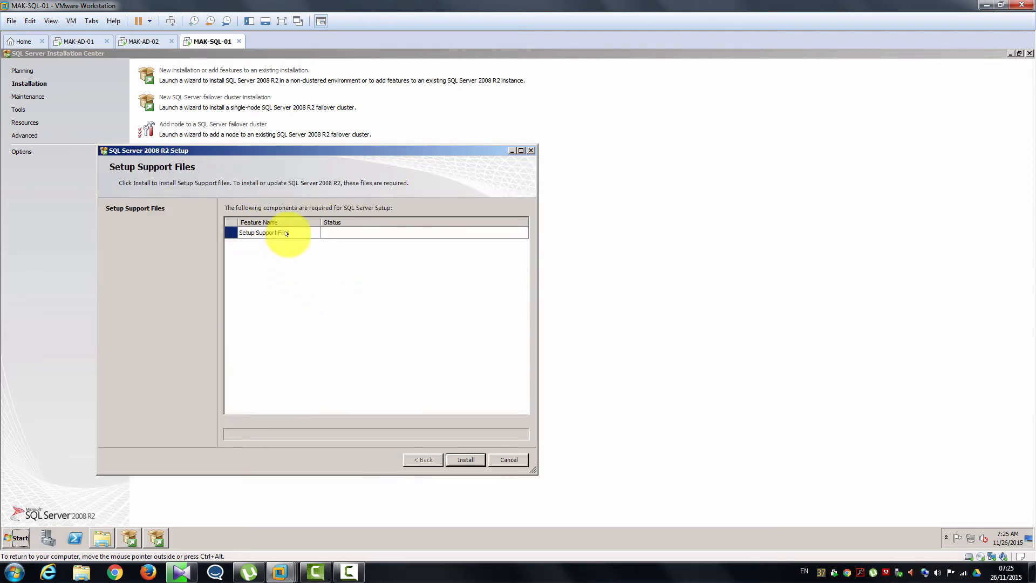
# - Install the setup support files, review all 11 passed rules, and reach Product Key
pyautogui.click(464, 458)
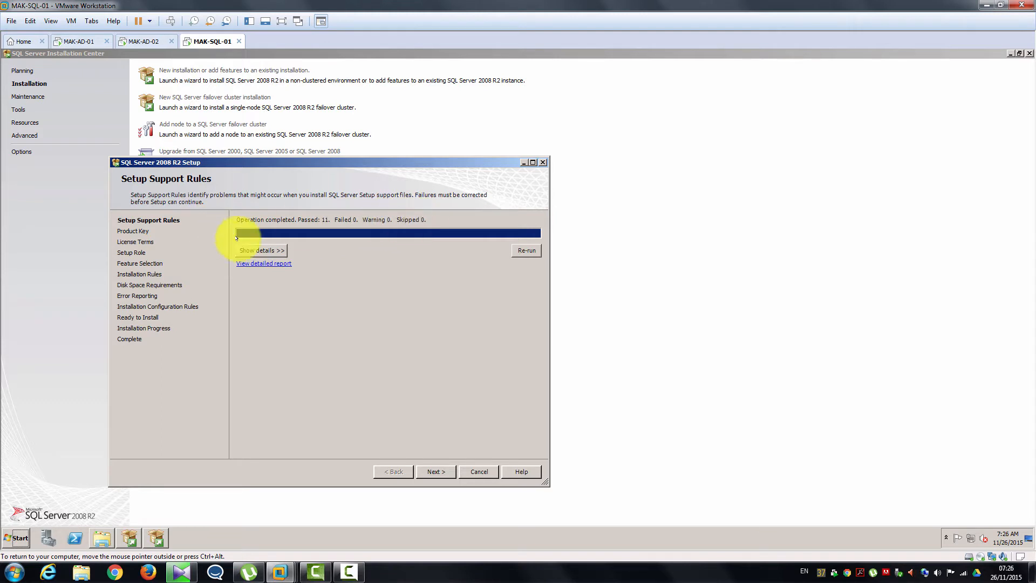
pyautogui.click(250, 251)
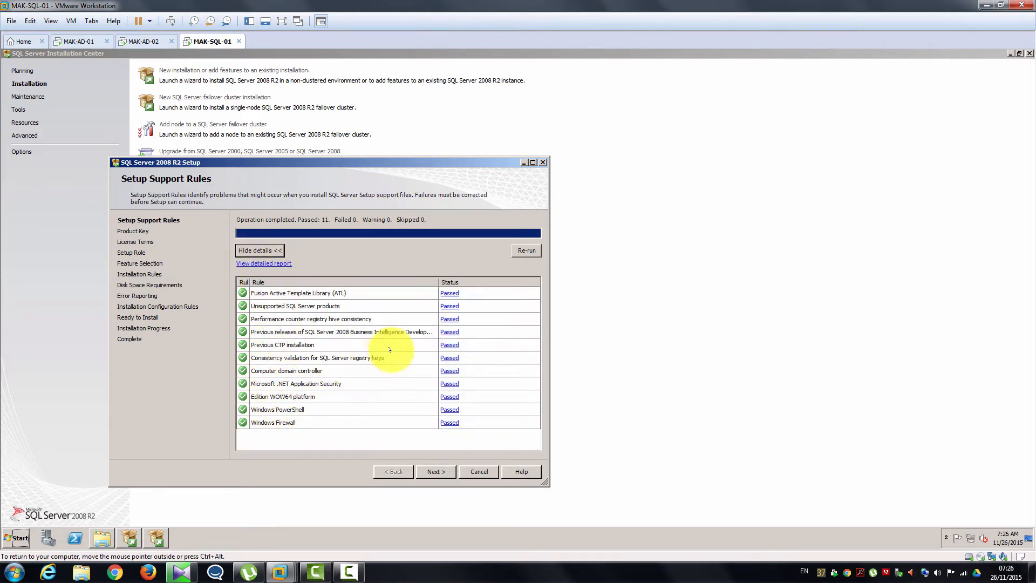
pyautogui.click(434, 471)
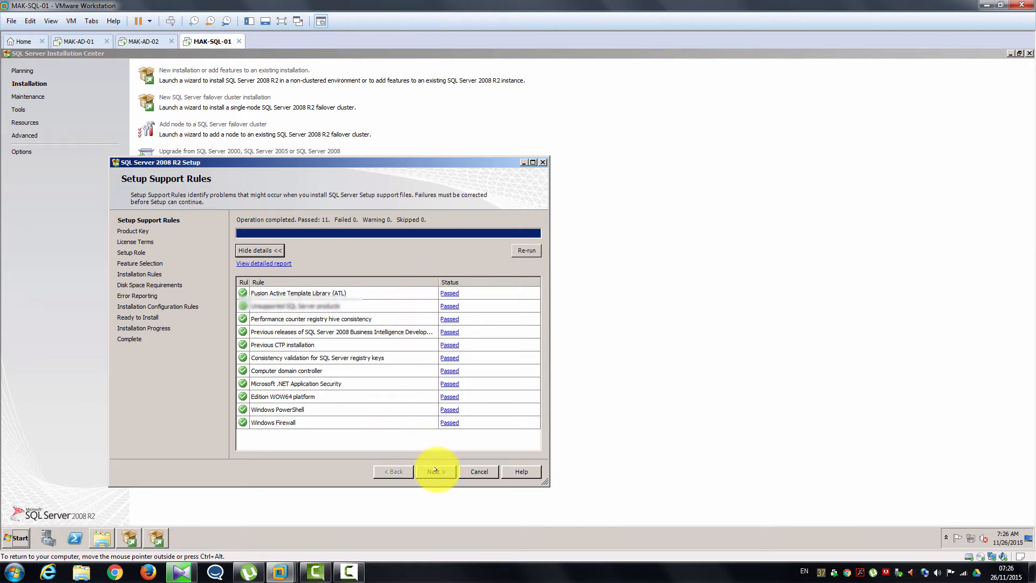
pyautogui.click(435, 470)
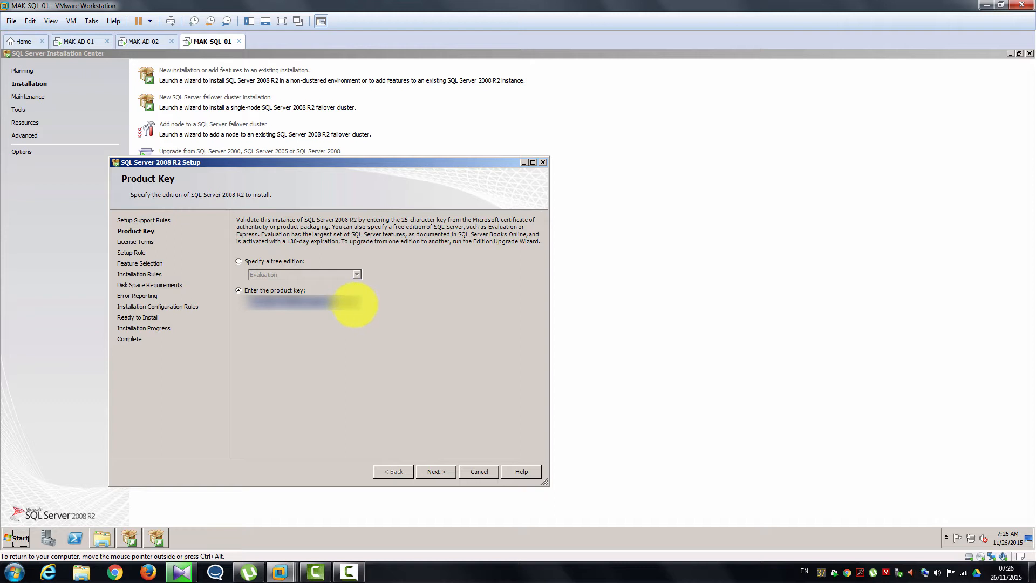
# - Keep the pre-entered product key and accept the license terms to reach Setup Role
pyautogui.rightClick(355, 304)
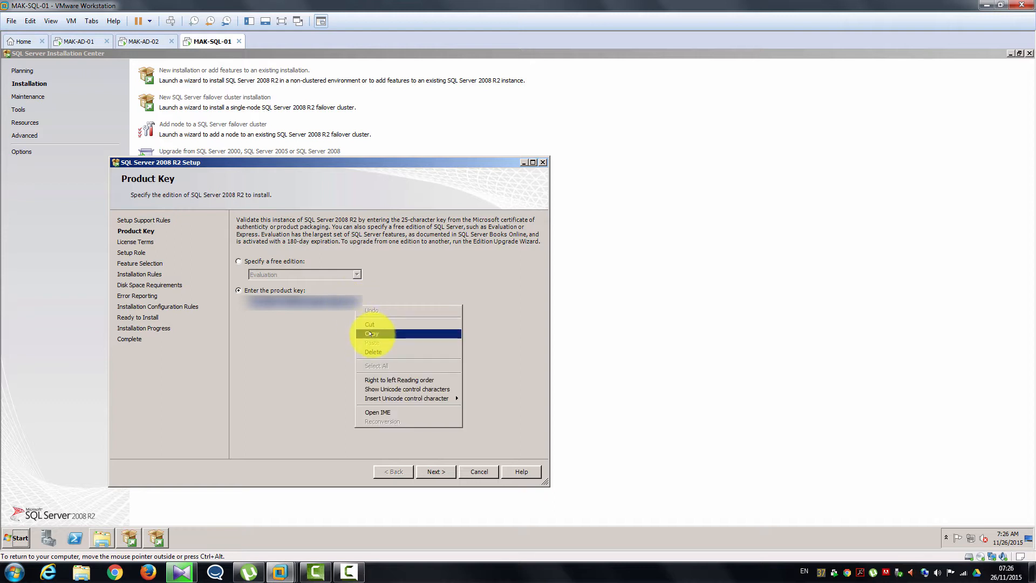
pyautogui.click(312, 333)
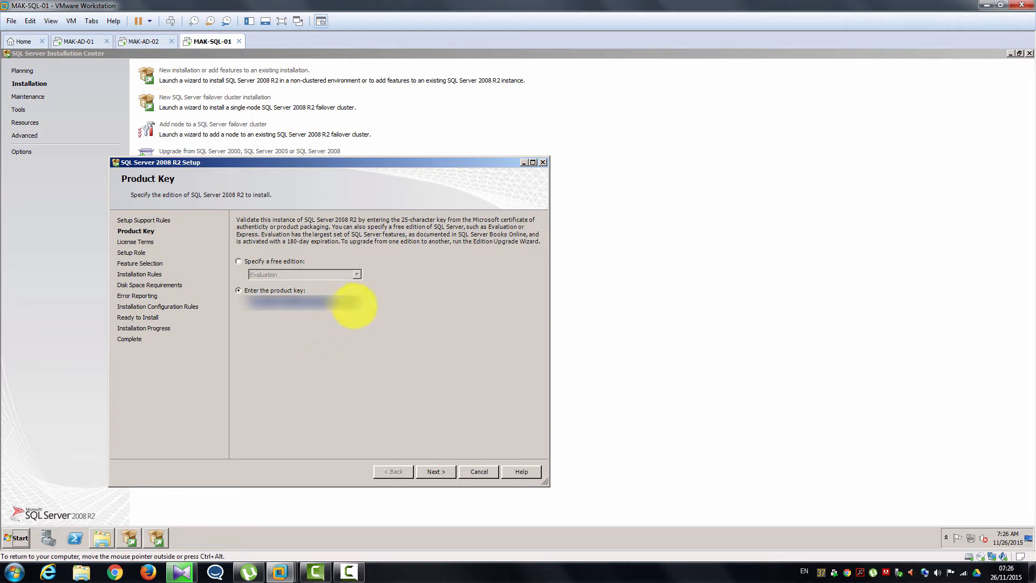
pyautogui.click(355, 304)
pyautogui.click(436, 472)
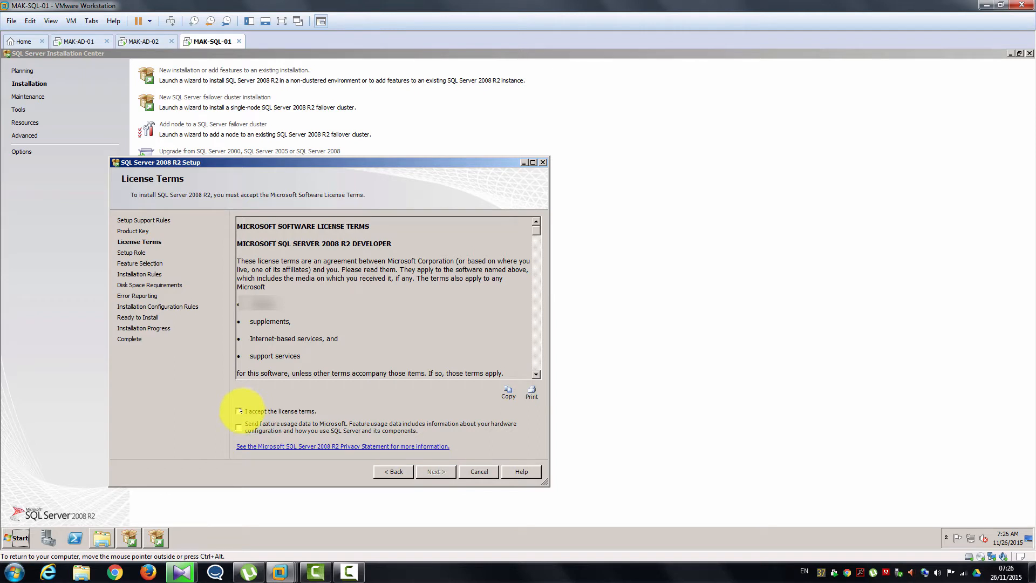
pyautogui.click(238, 411)
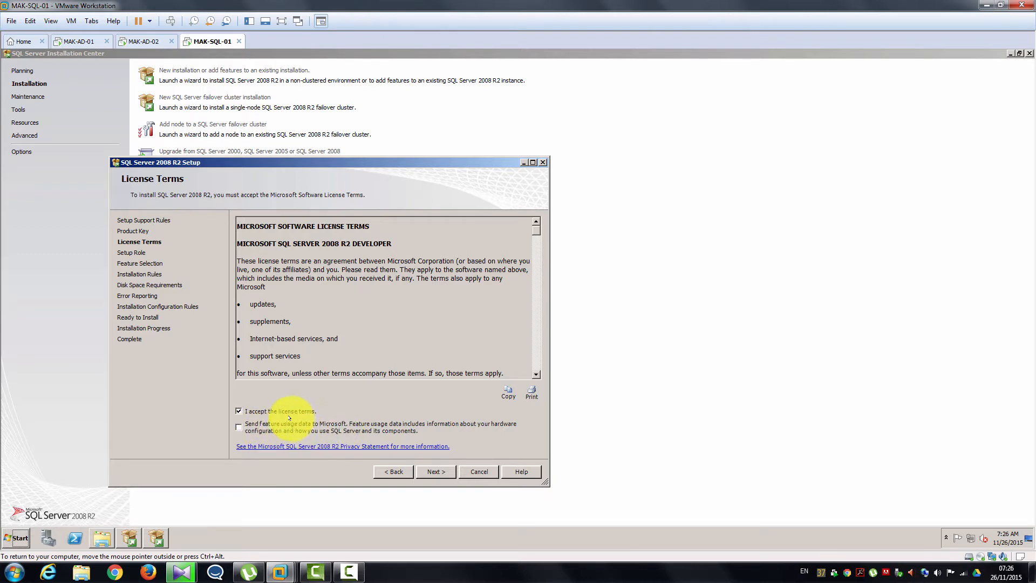
pyautogui.click(431, 471)
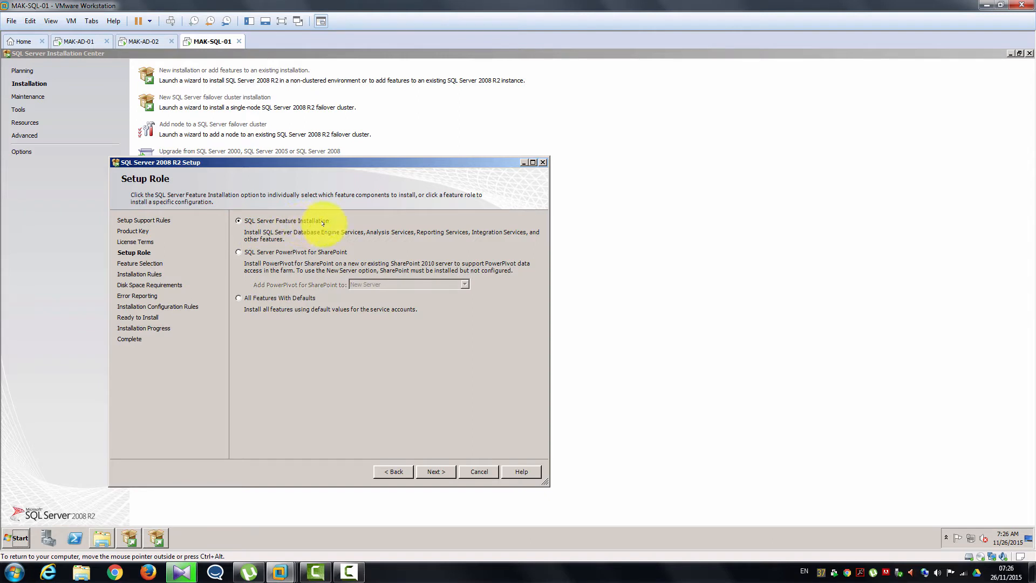
# - Keep the SQL Server Feature Installation role and advance to Feature Selection
pyautogui.click(437, 470)
pyautogui.click(437, 470)
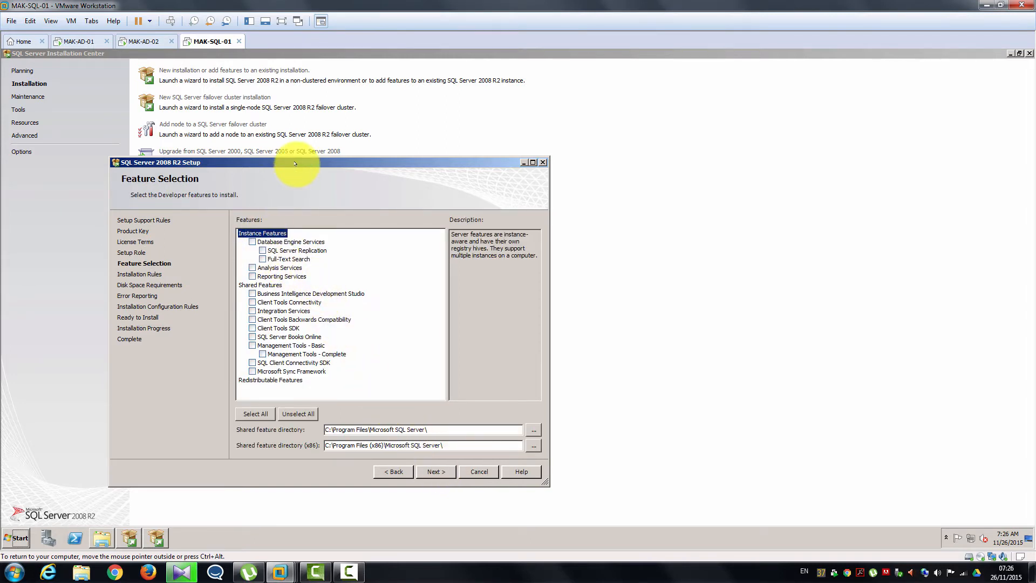
pyautogui.moveTo(296, 161); pyautogui.dragTo(301, 135)
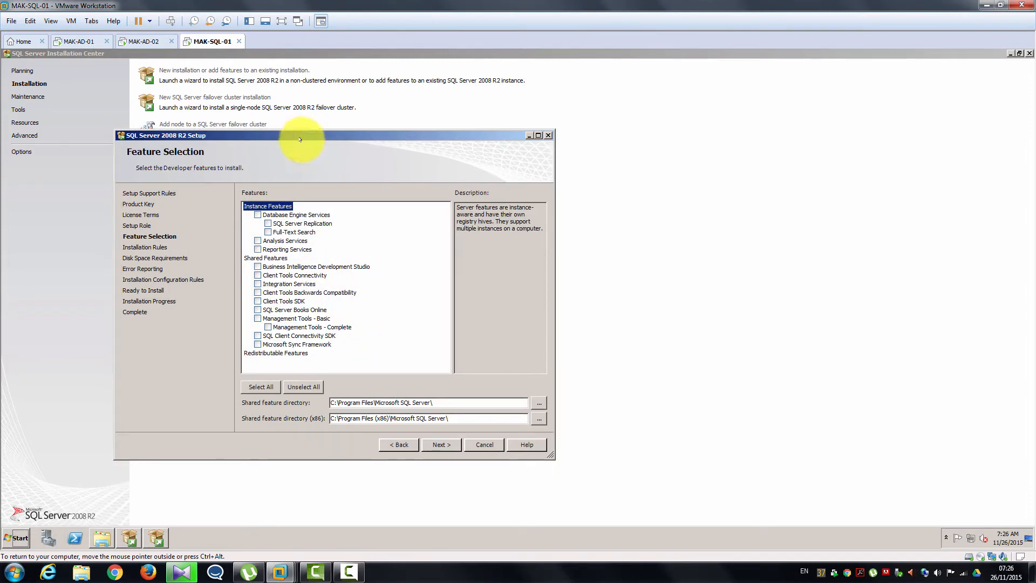
# - Select Database Engine, Replication, Full-Text Search, Reporting, Integration Services, client tools and Sync Framework
pyautogui.click(257, 214)
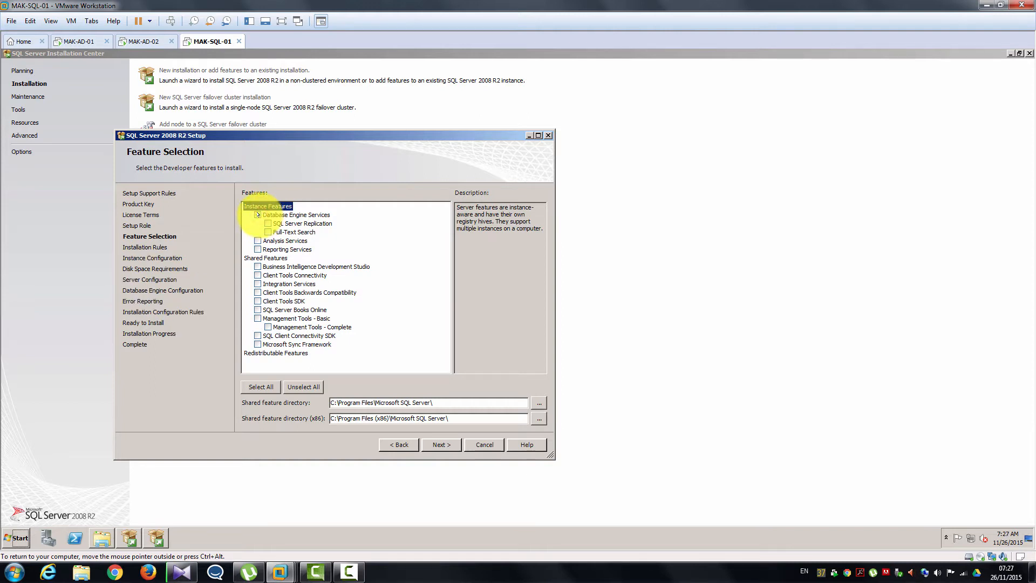
pyautogui.click(268, 222)
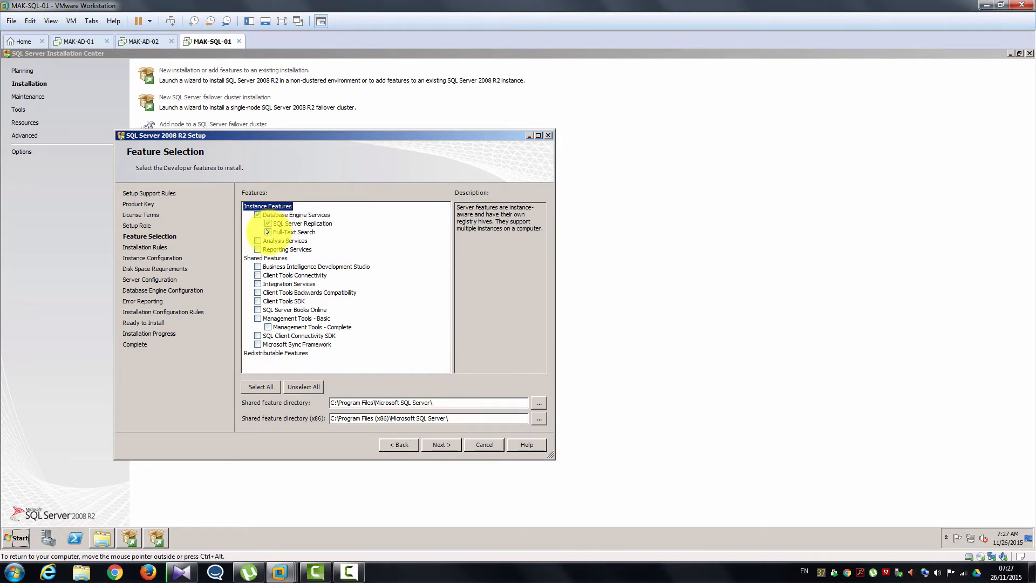
pyautogui.click(268, 232)
pyautogui.click(257, 249)
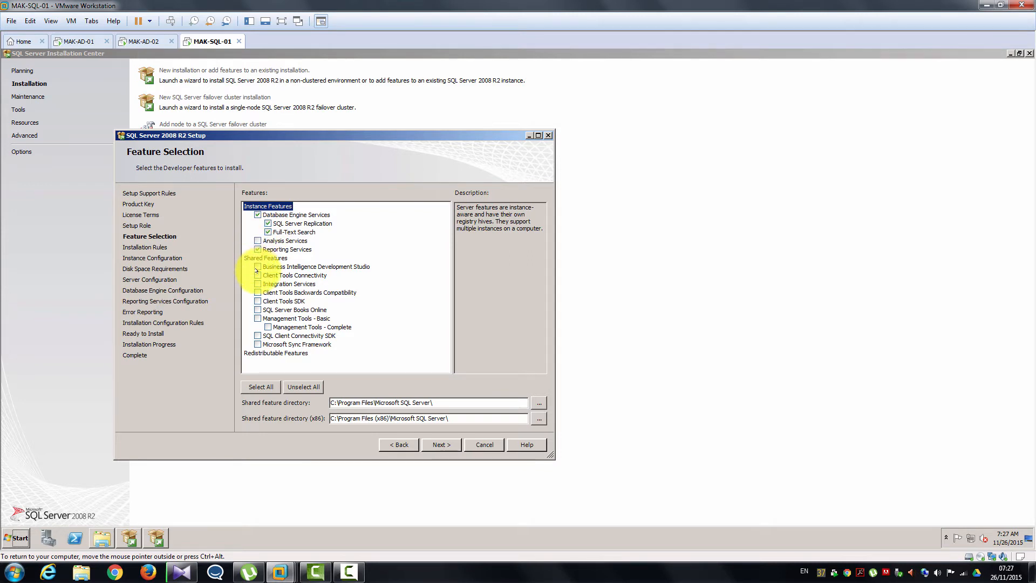
pyautogui.click(257, 275)
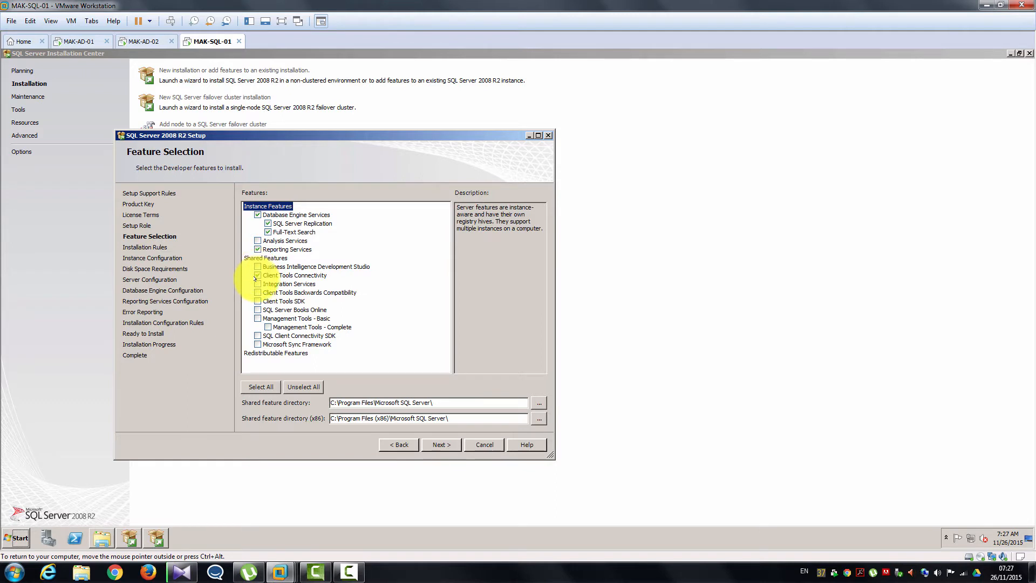
pyautogui.click(257, 284)
pyautogui.click(256, 292)
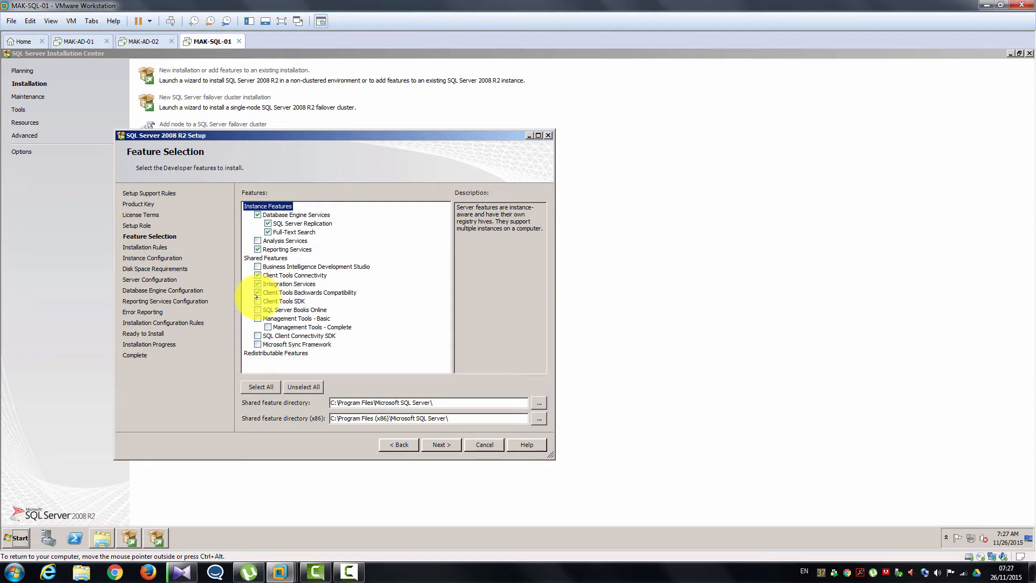
pyautogui.click(257, 300)
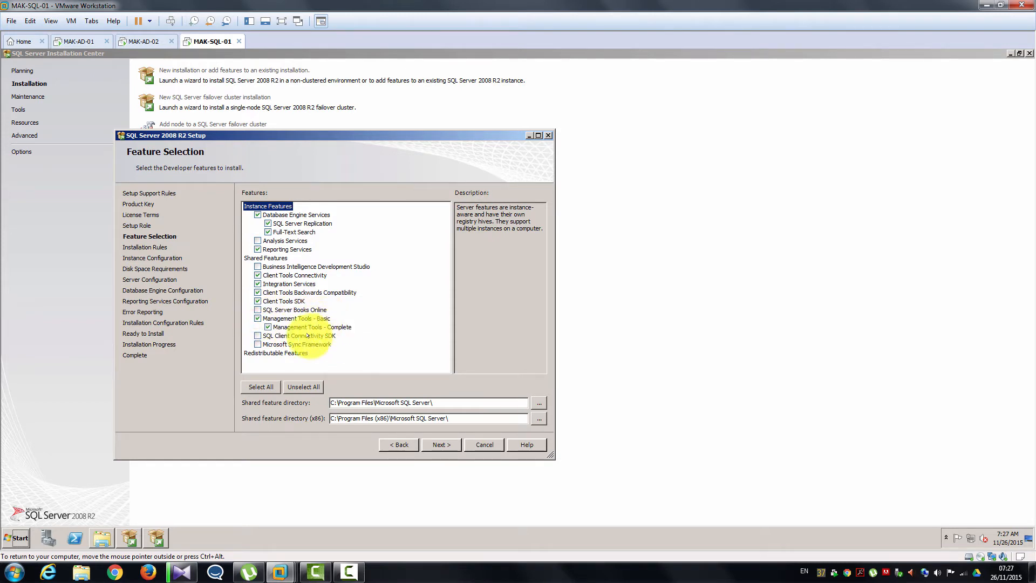
pyautogui.click(257, 344)
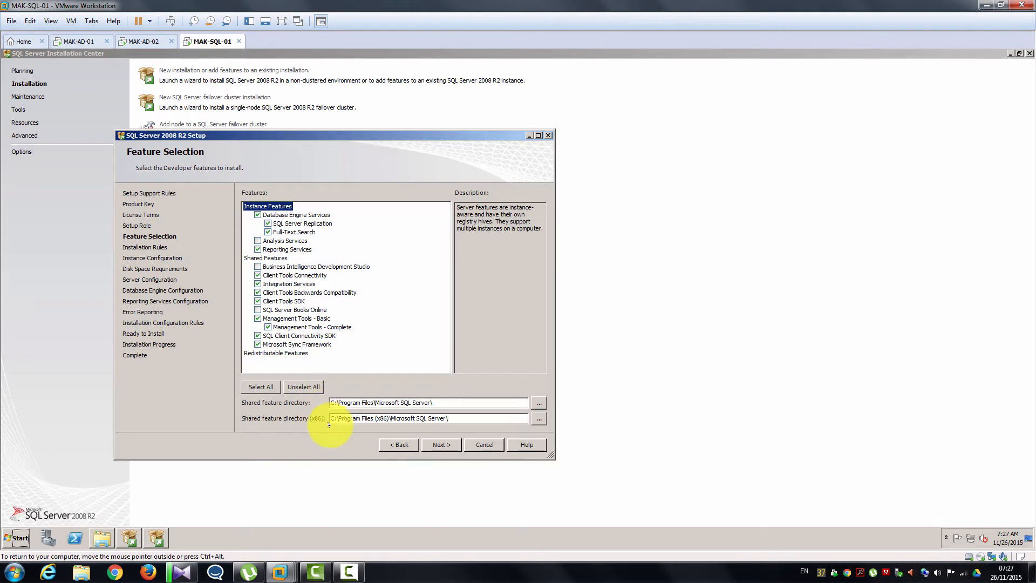
pyautogui.click(448, 442)
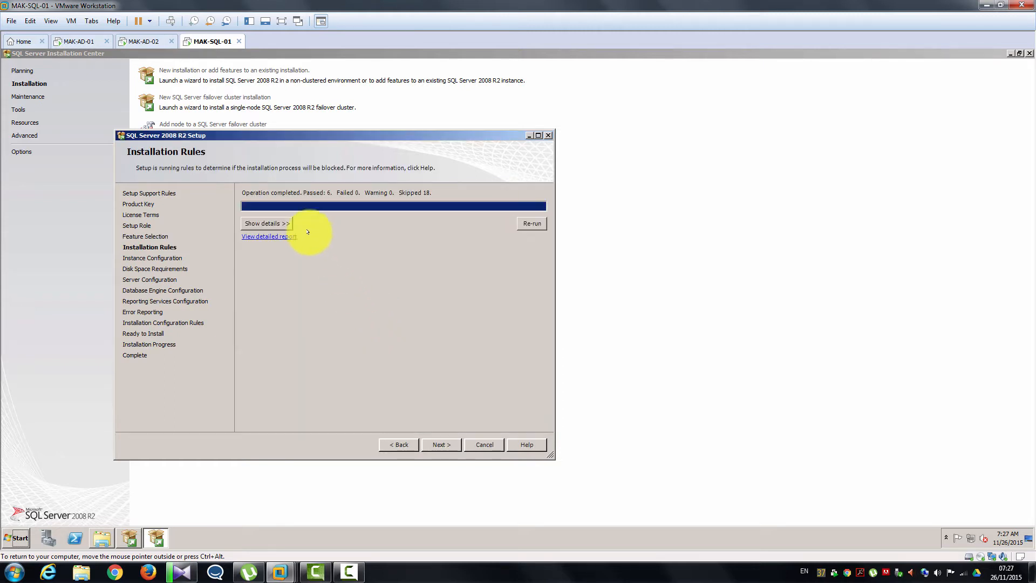
# - Review each installation rule's status, then continue to Instance Configuration
pyautogui.click(284, 225)
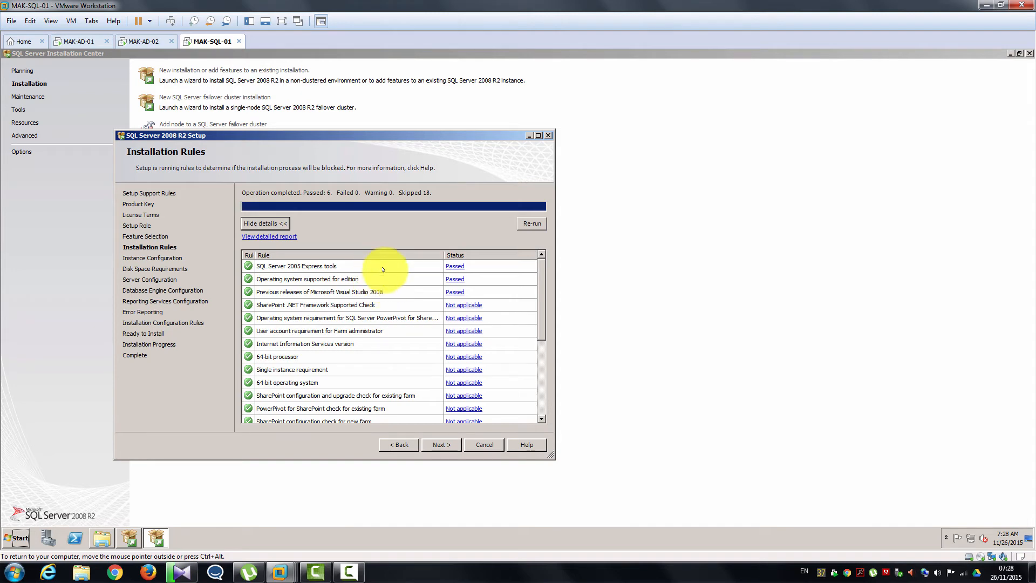
pyautogui.click(441, 443)
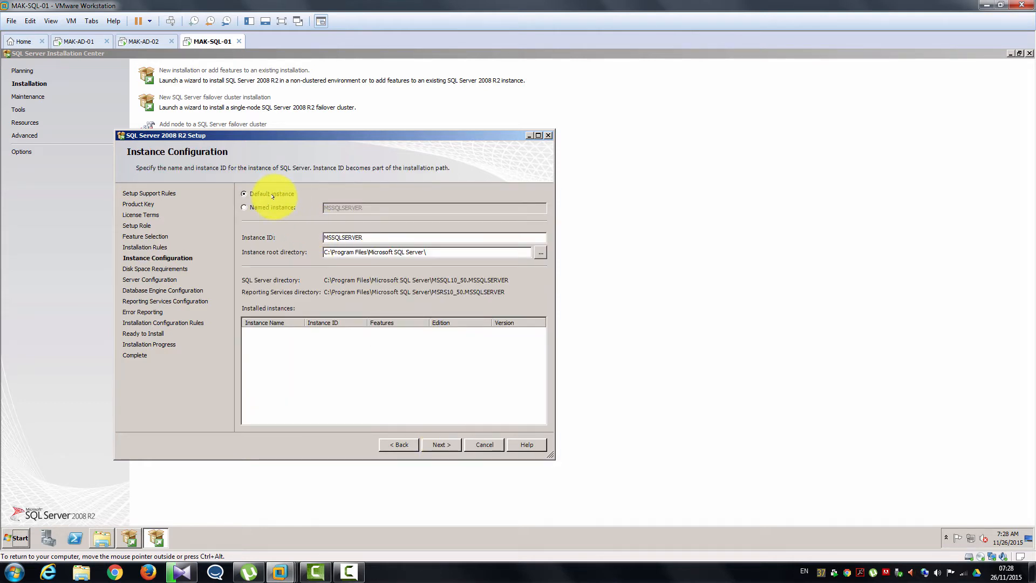
# - Keep the default MSSQLSERVER instance and accept the 4479 MB disk space requirement
pyautogui.click(438, 446)
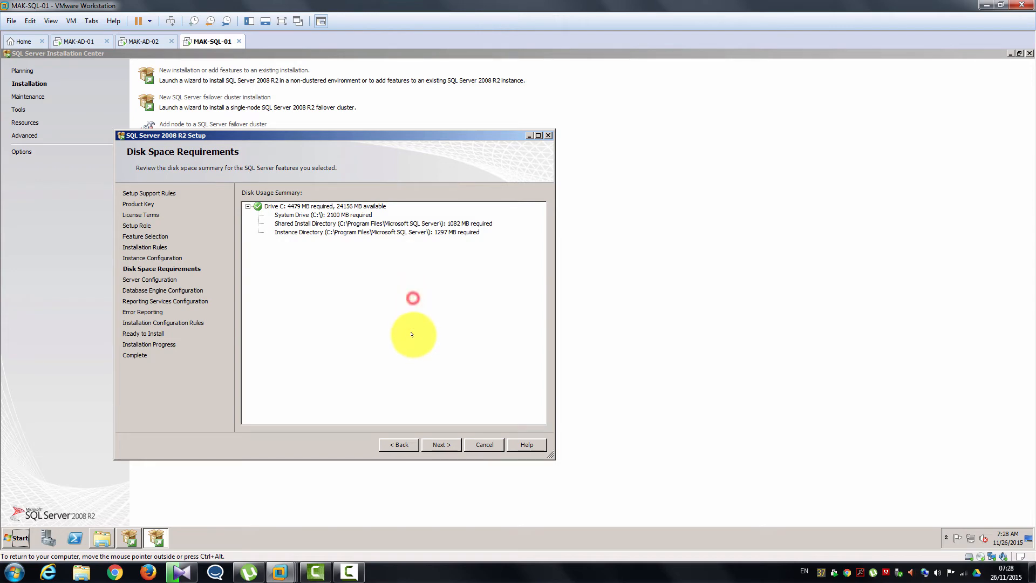
pyautogui.click(439, 444)
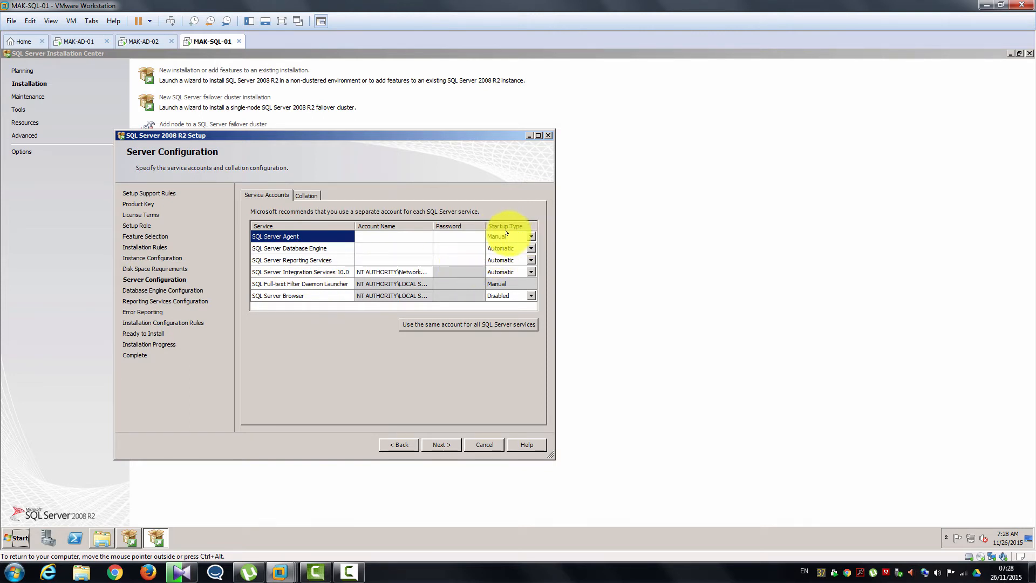
# - Set SQL Server Agent to start automatically and run all services under one domain account
pyautogui.click(532, 237)
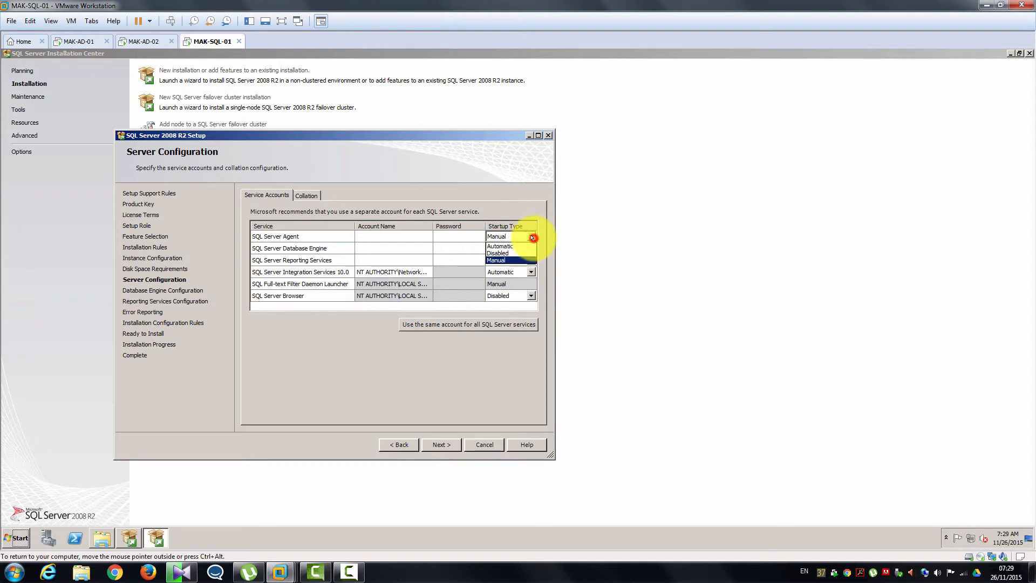
pyautogui.click(522, 247)
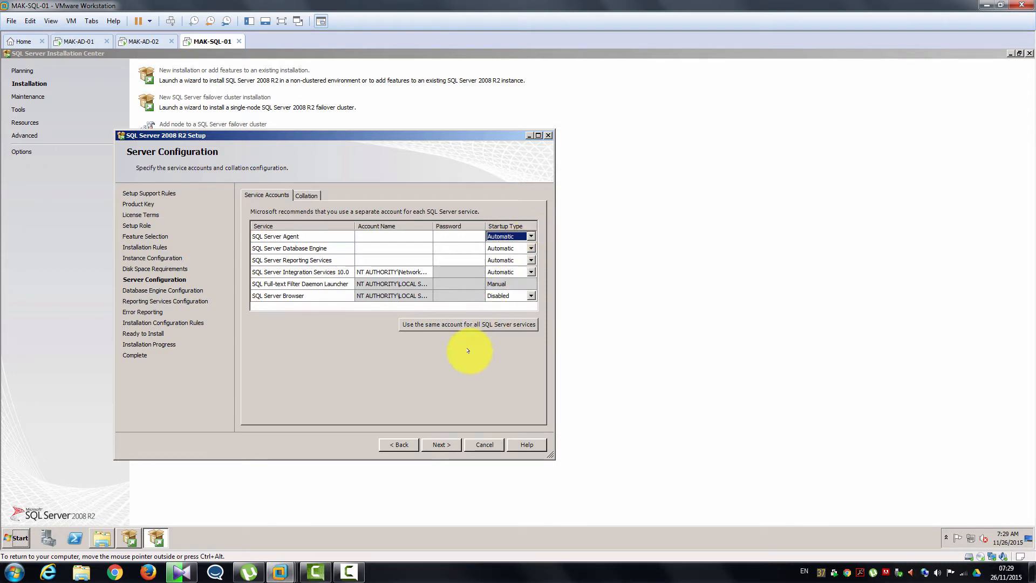
pyautogui.click(441, 326)
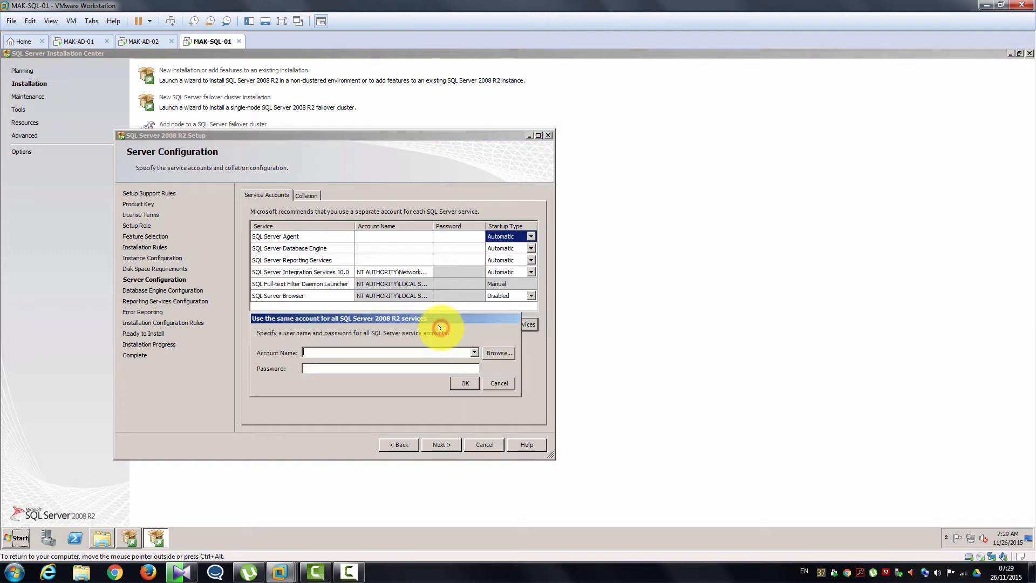
pyautogui.click(497, 354)
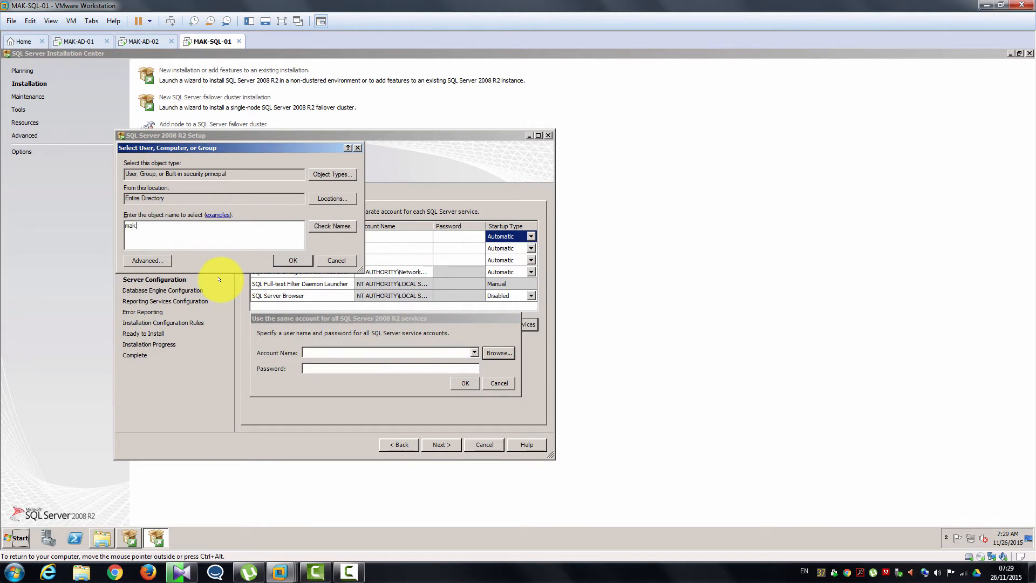
pyautogui.write('mak')
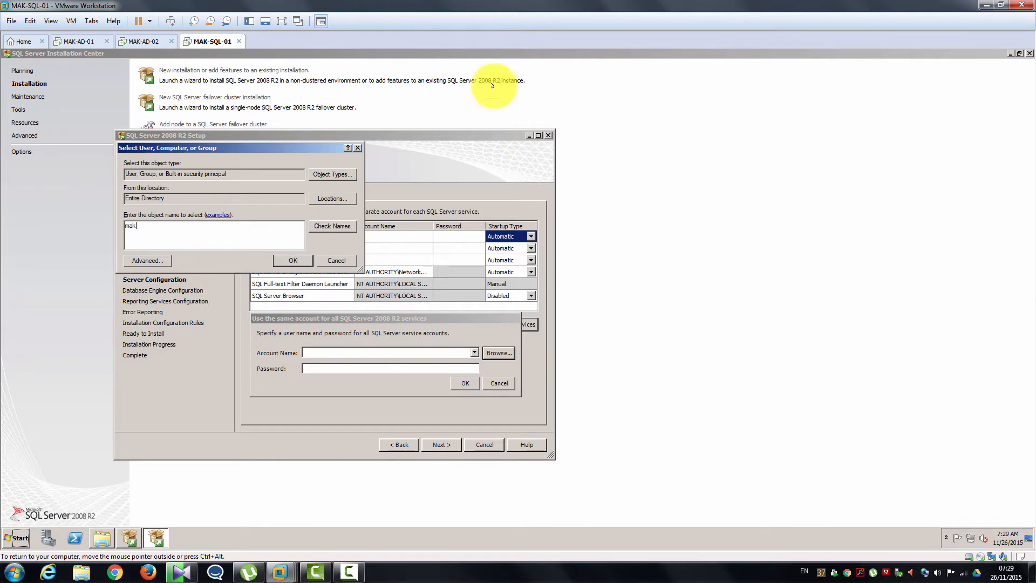
pyautogui.click(324, 226)
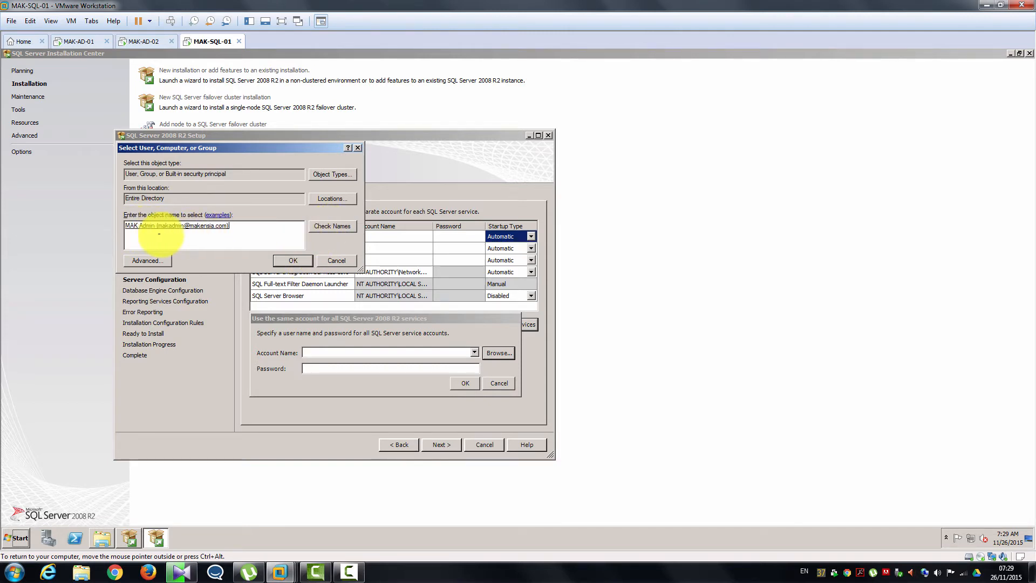
pyautogui.click(278, 260)
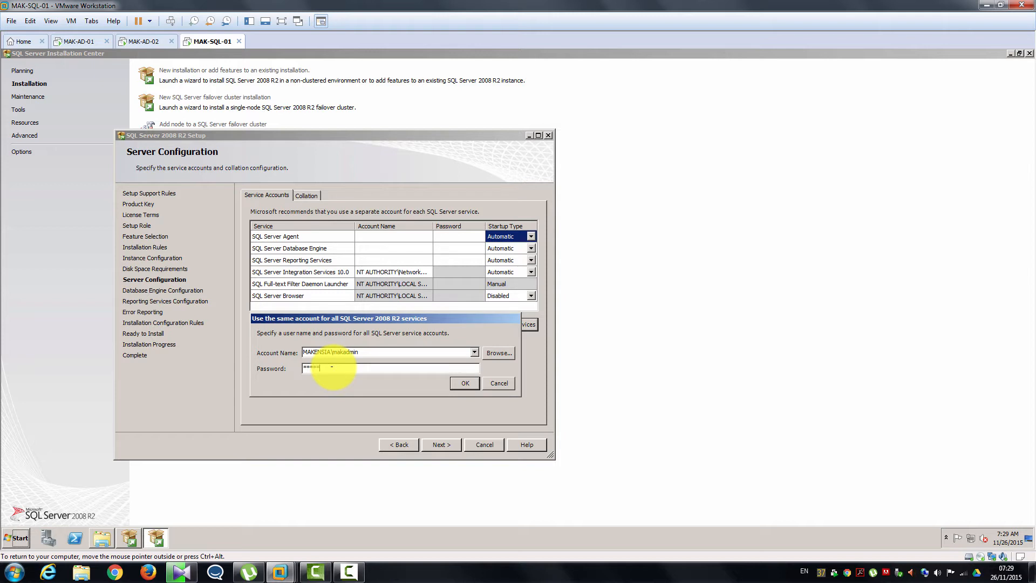
pyautogui.click(472, 382)
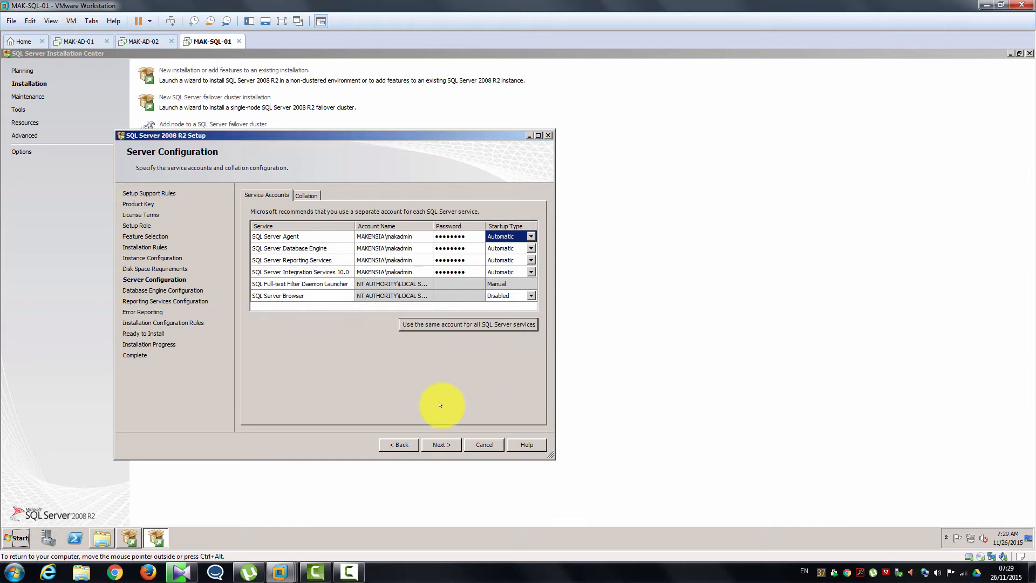
pyautogui.click(445, 446)
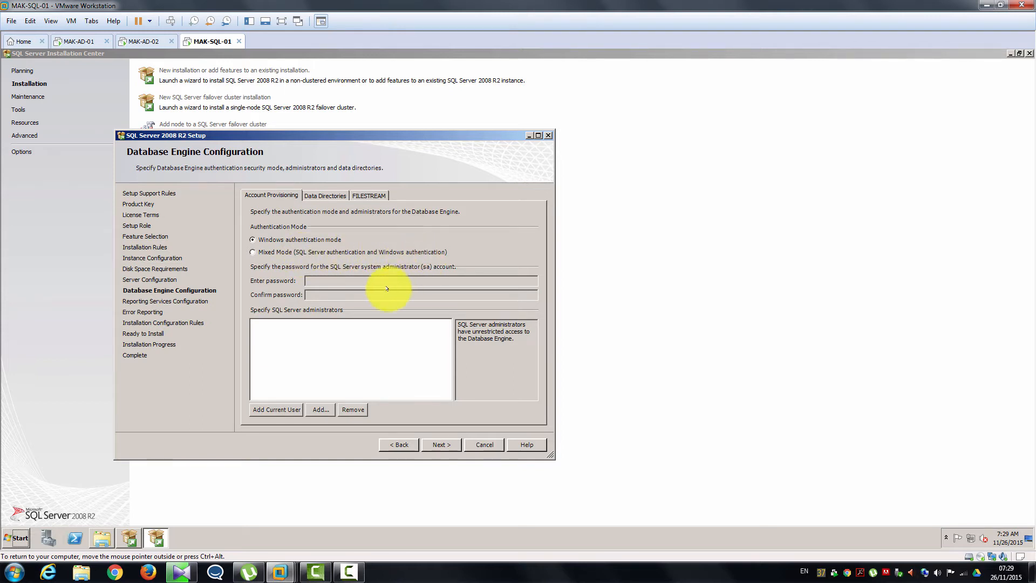
# - Enable Mixed Mode with an sa password and add the current user as administrator
pyautogui.click(267, 254)
pyautogui.click(315, 277)
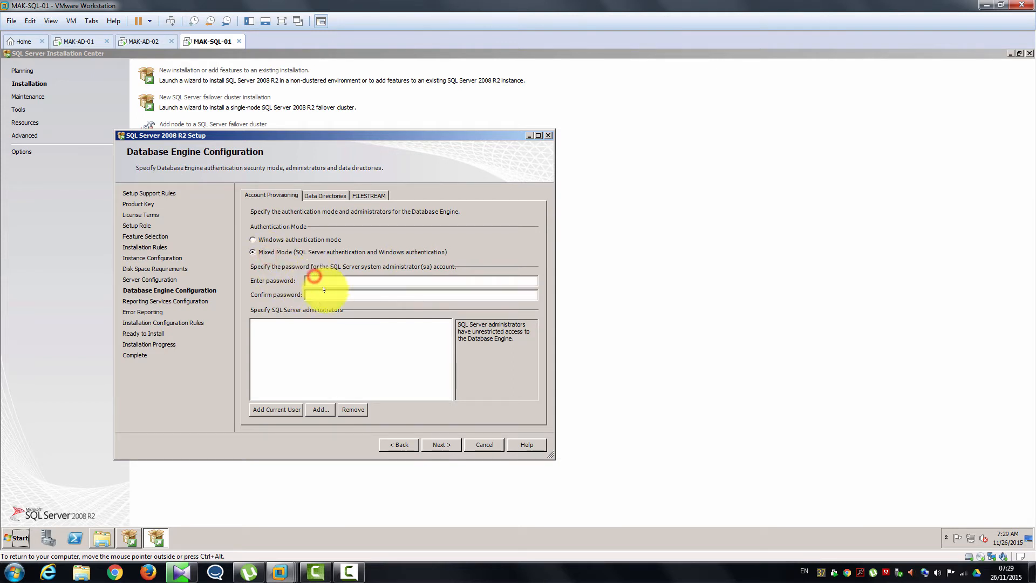
pyautogui.click(323, 282)
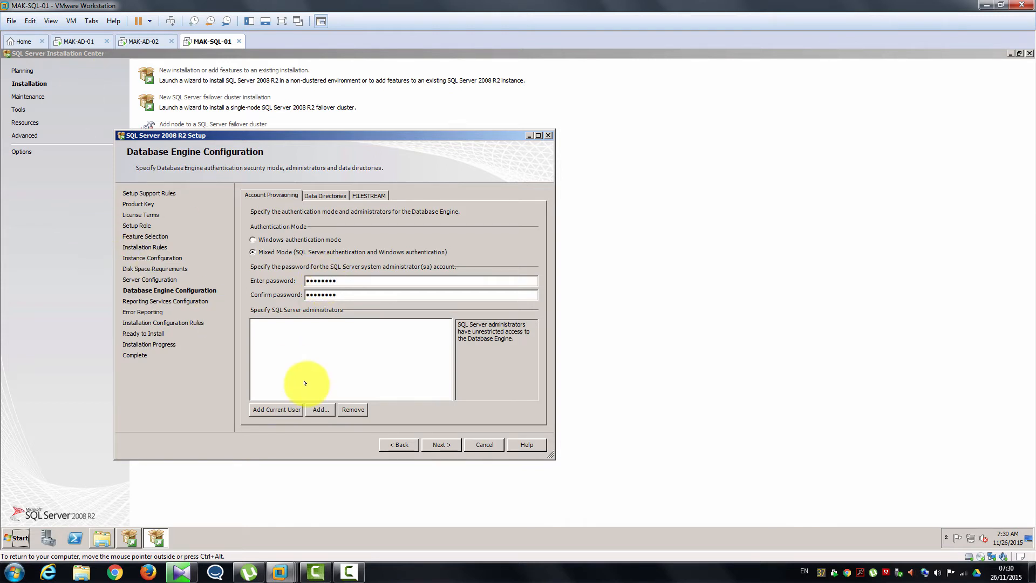
pyautogui.click(271, 408)
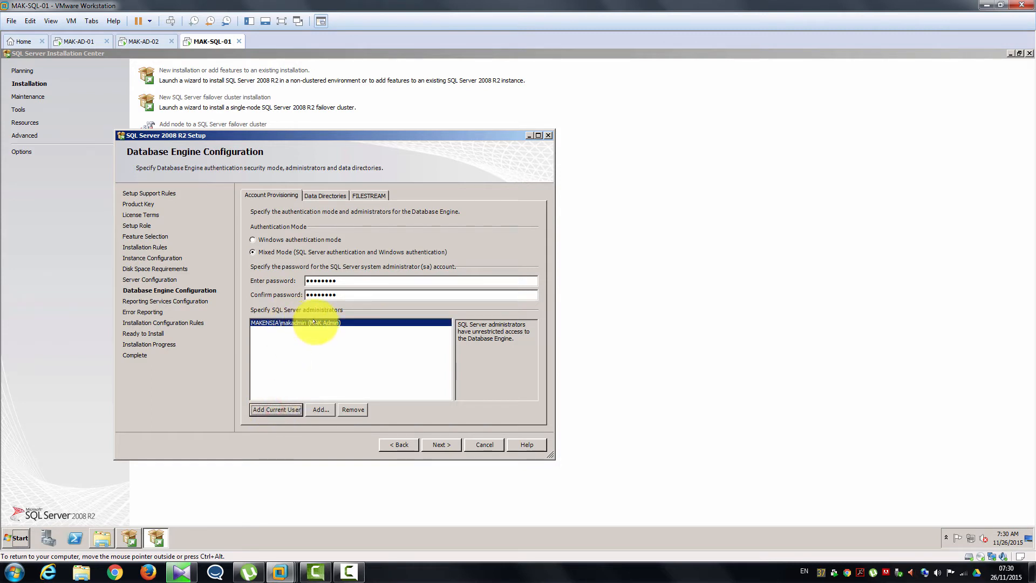
pyautogui.click(441, 445)
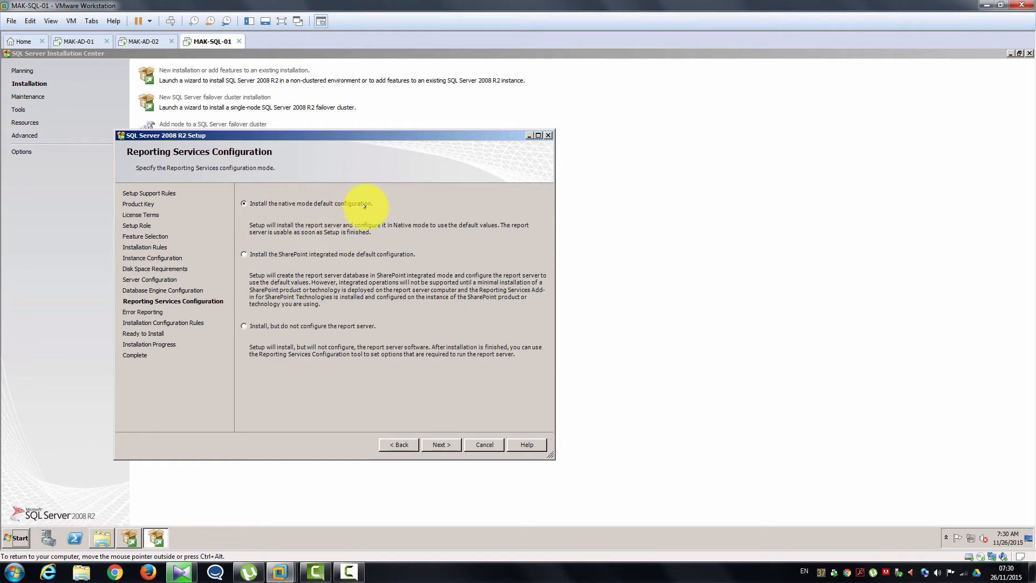
# - Keep native-mode Reporting Services, send no error reports, and view the configuration rule results
pyautogui.click(429, 441)
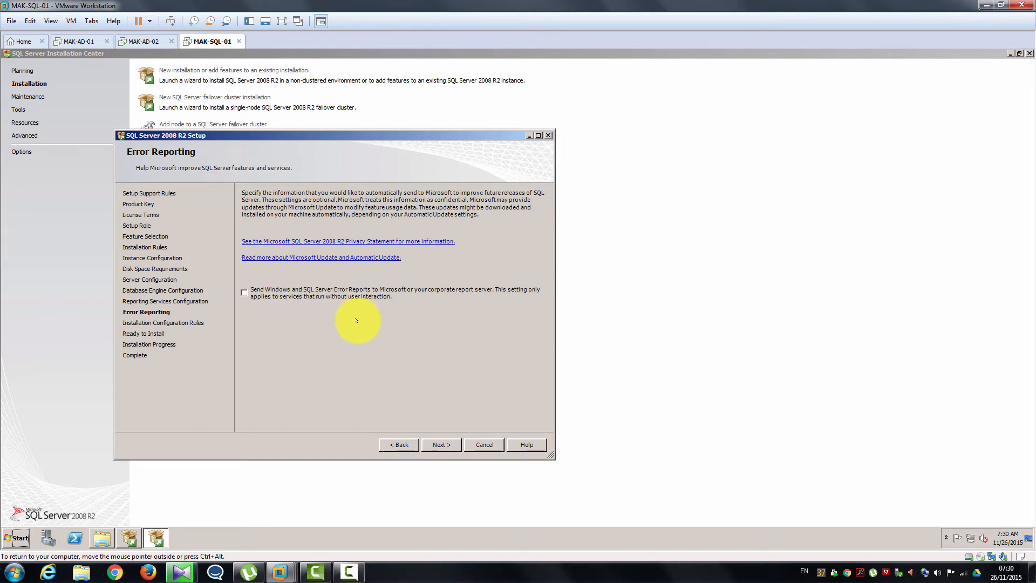
pyautogui.click(434, 445)
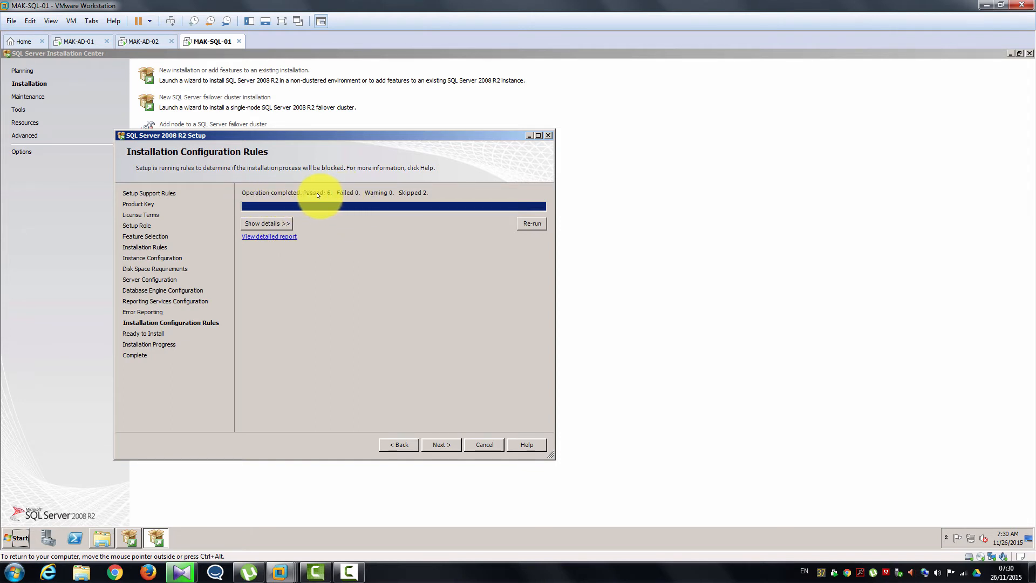
pyautogui.click(272, 223)
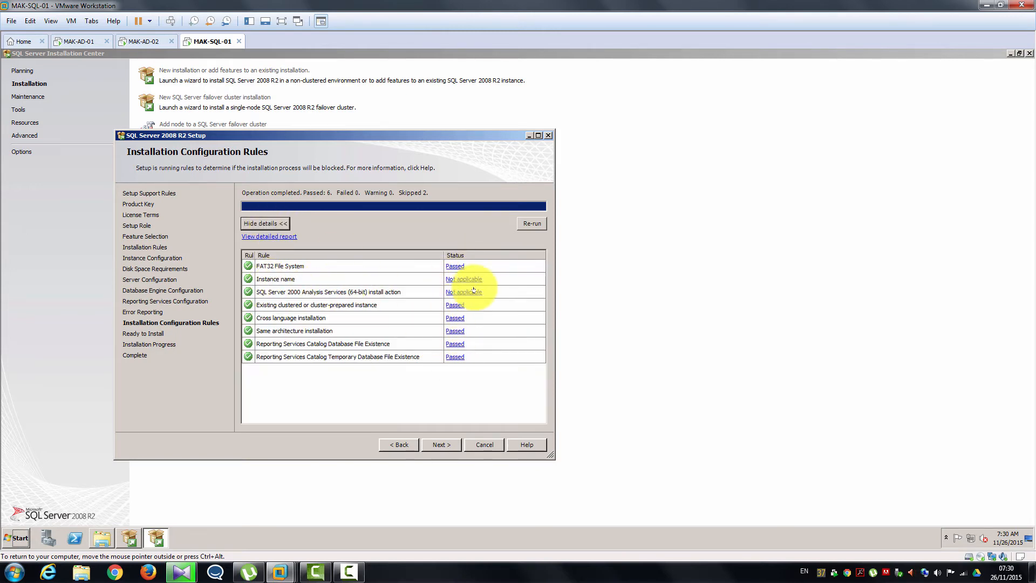
# - Move past the passed configuration rules and scroll the Developer edition Ready to Install summary
pyautogui.click(428, 441)
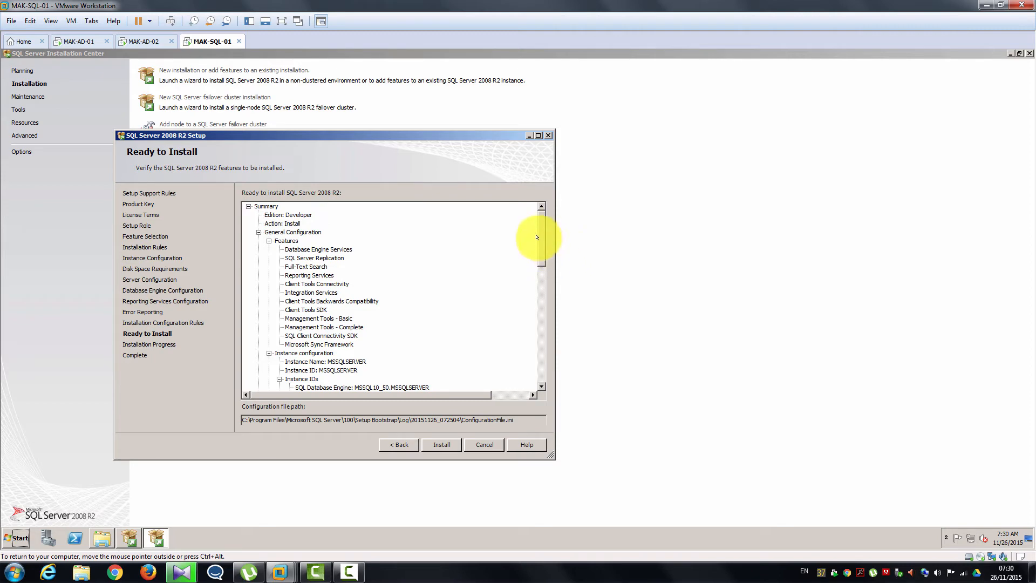
pyautogui.moveTo(539, 234); pyautogui.dragTo(527, 197)
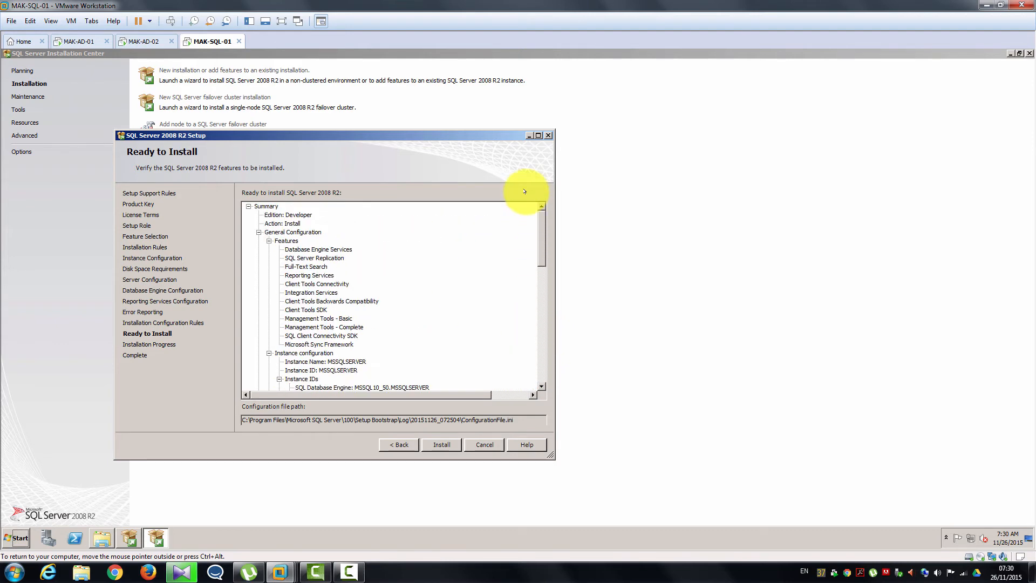
# - Launch the SQL Server installation and reposition the setup window while Installation Progress advances
pyautogui.click(441, 443)
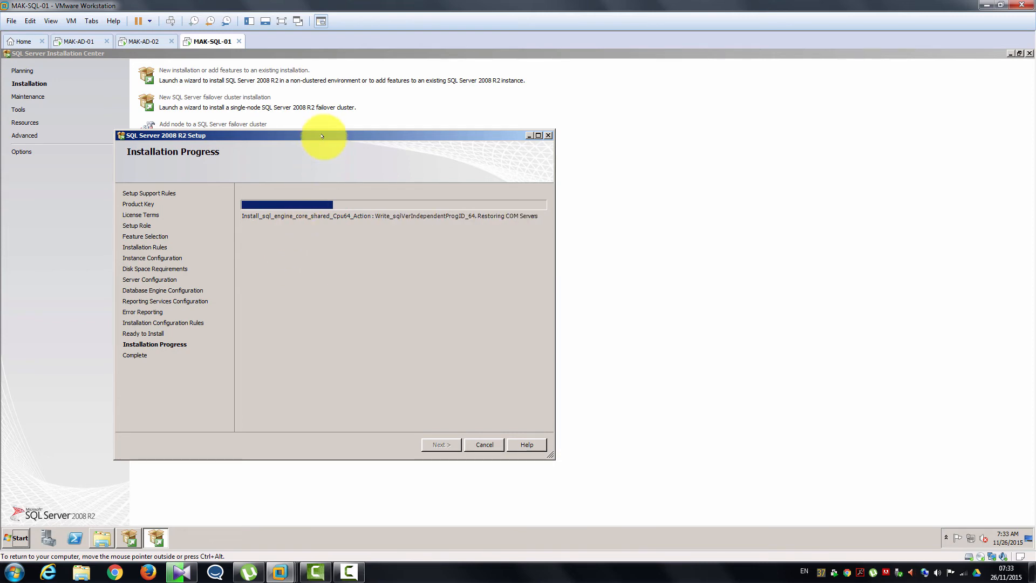
pyautogui.moveTo(322, 136); pyautogui.dragTo(422, 171)
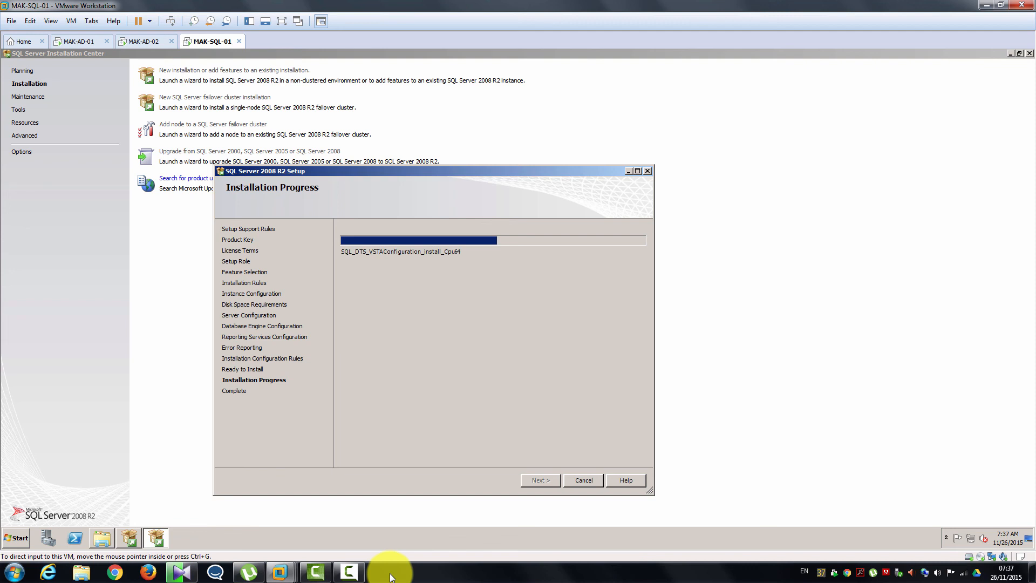
pyautogui.click(317, 531)
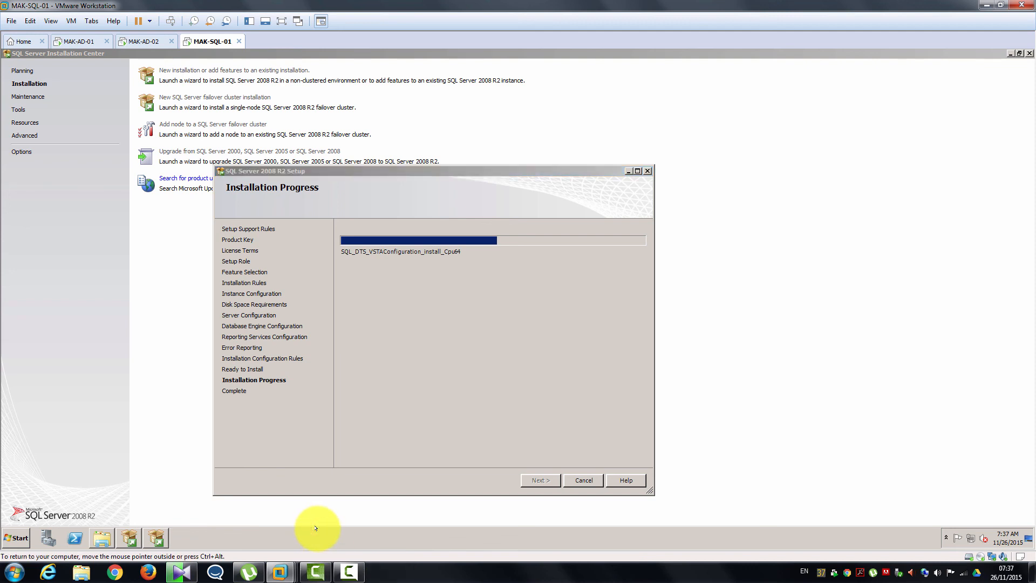
pyautogui.click(345, 572)
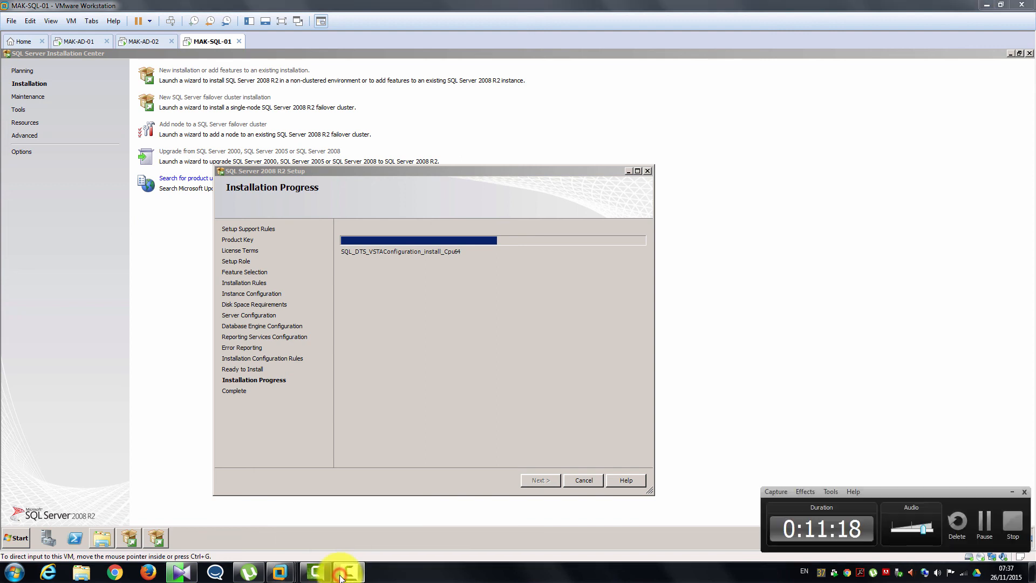
# - Let Installation Progress finish and advance to the Complete page reporting successful installation
pyautogui.click(347, 572)
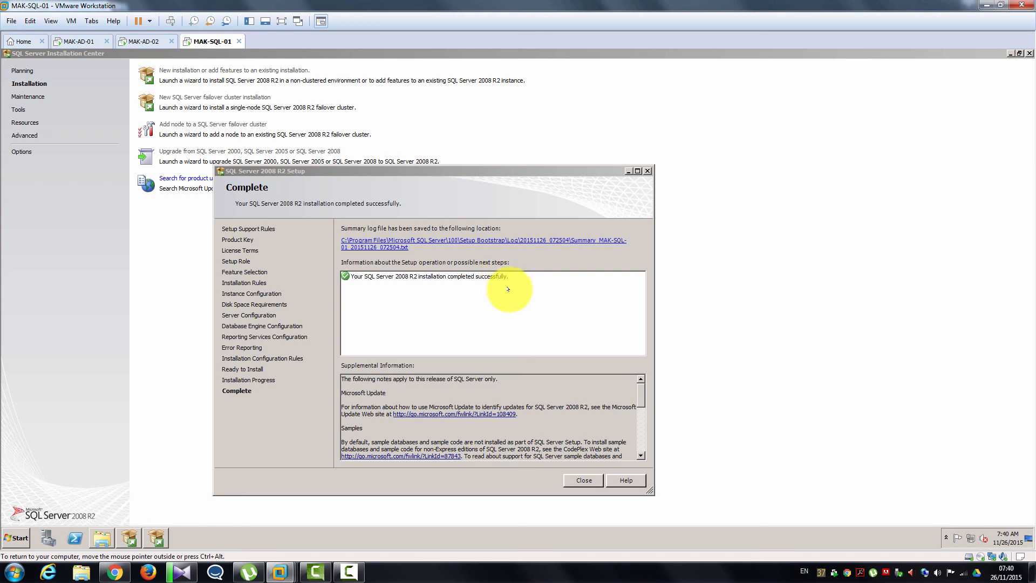
pyautogui.click(430, 537)
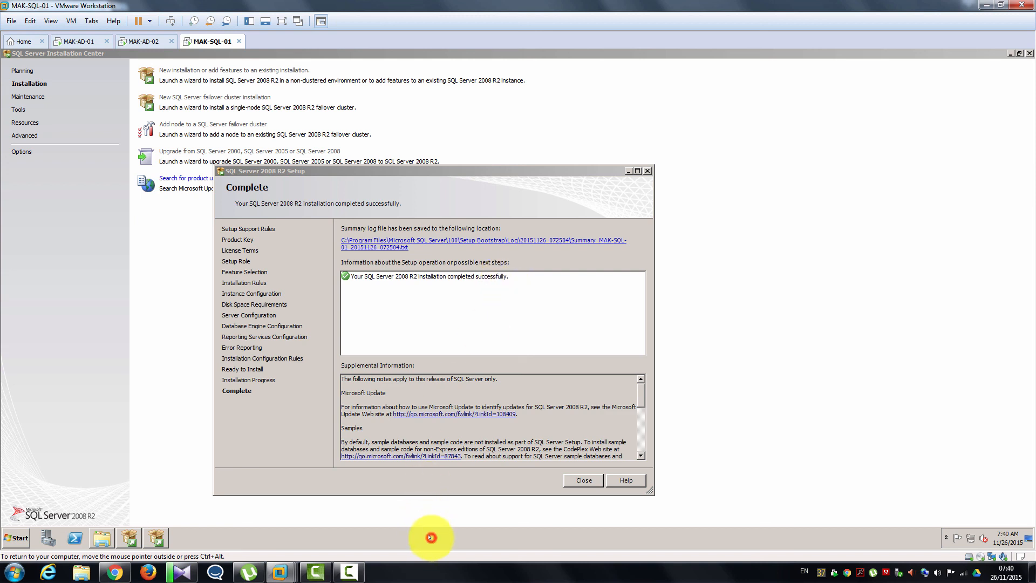